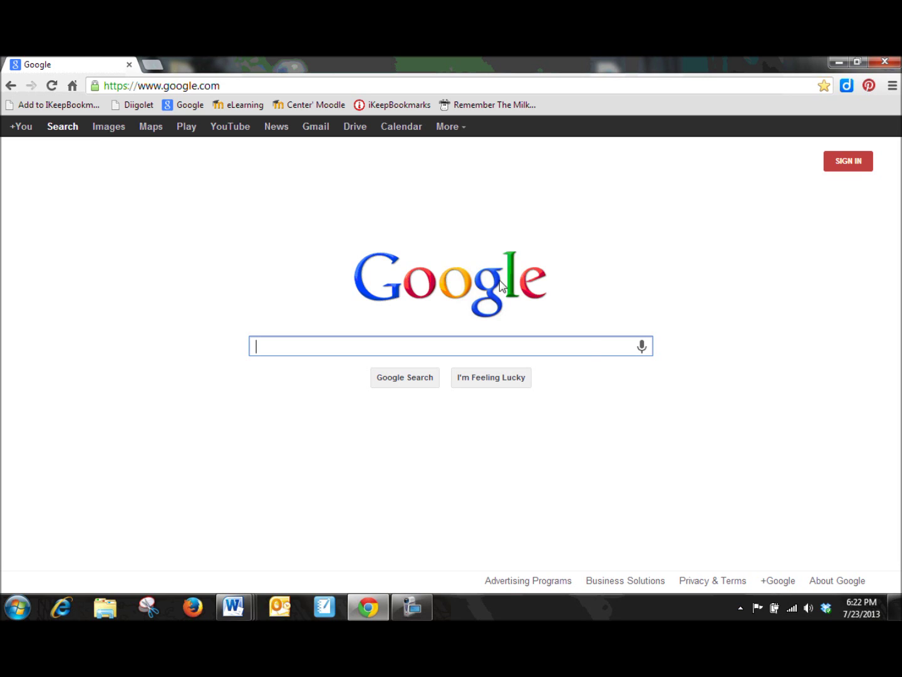
- Go to Google Drive via the Drive link on the Google homepage
{"action": "left_click", "coordinate": [357, 132]}
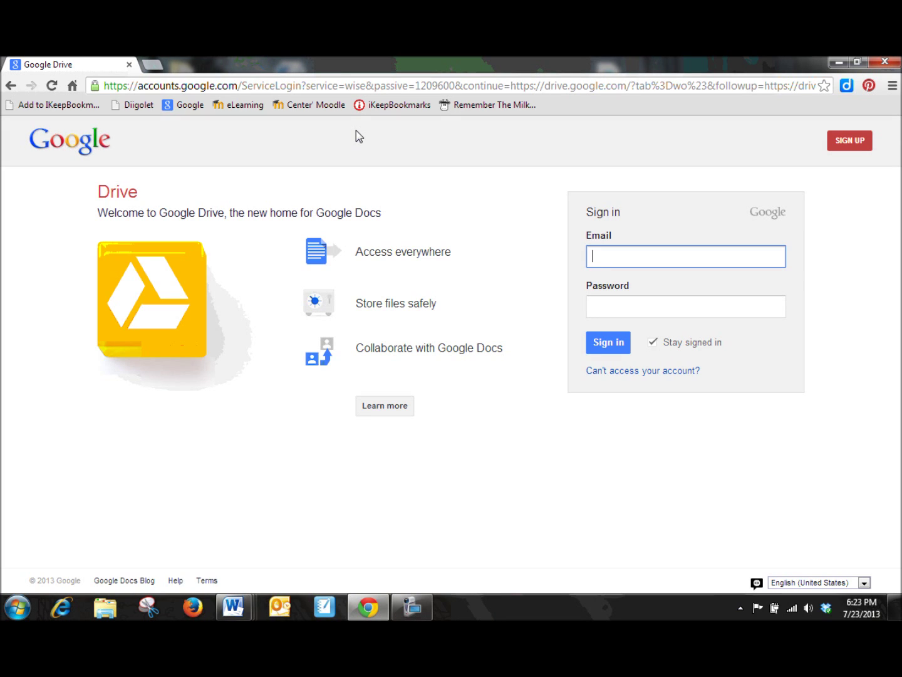
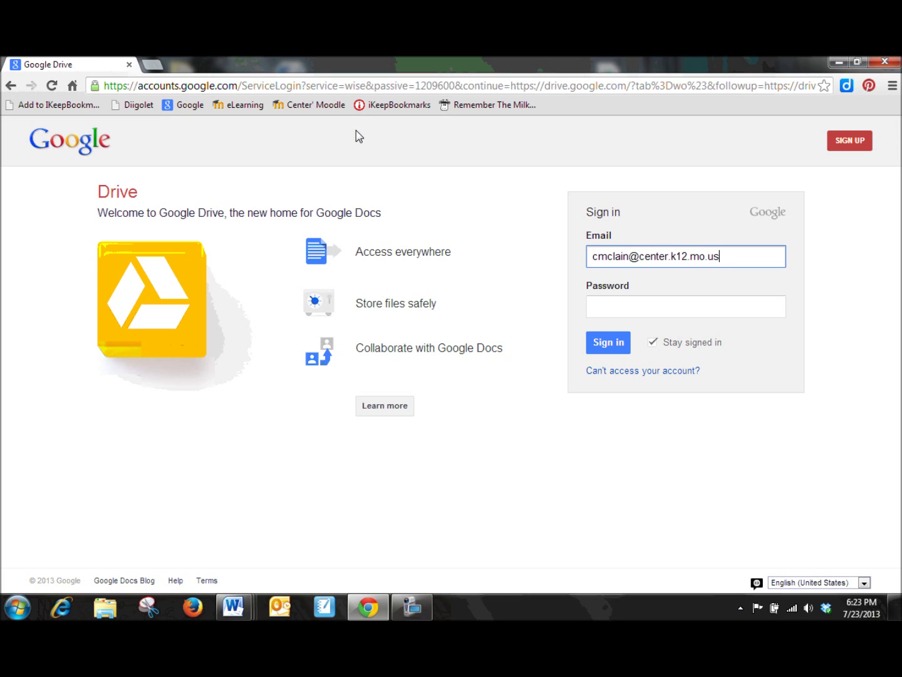
- Enter the account e-mail and password, and toggle the Stay signed in checkbox
{"action": "key", "text": "Tab"}
{"action": "type", "text": "••••••••••"}
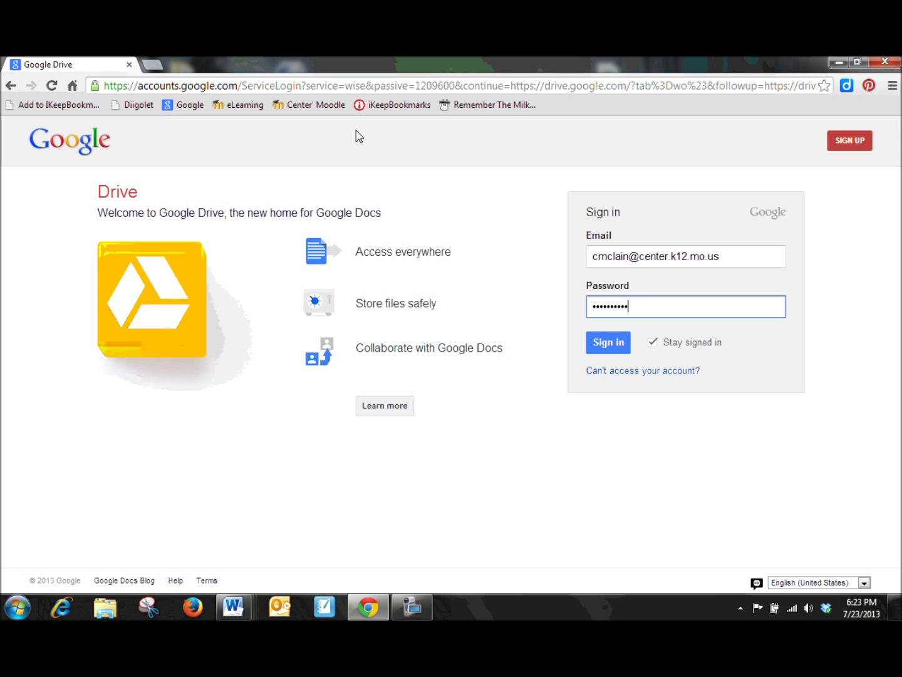
{"action": "left_click", "coordinate": [652, 345]}
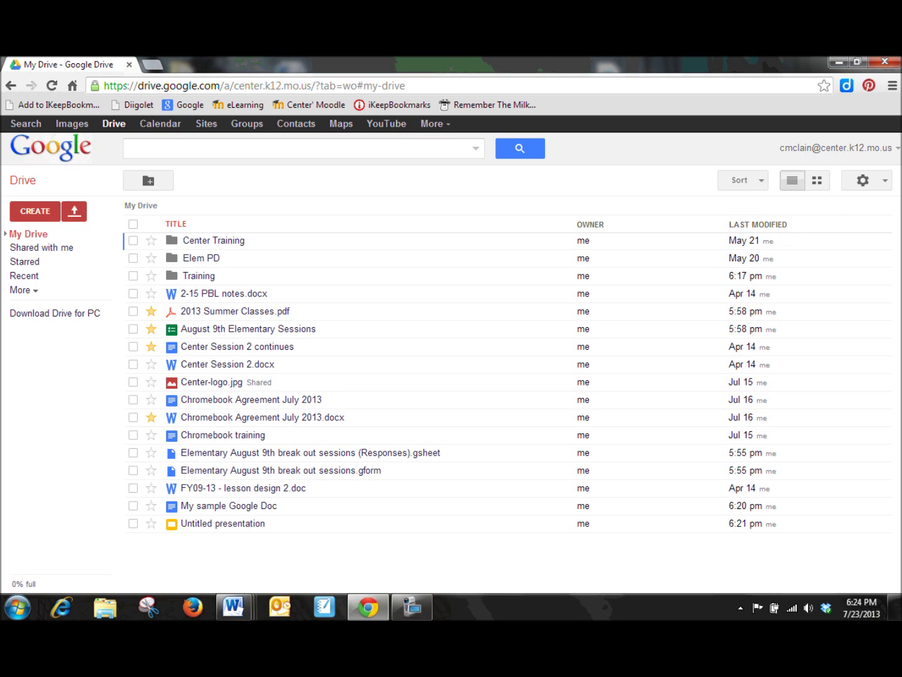
- Open the gear menu to view display density and Upload settings options
{"action": "left_click", "coordinate": [886, 181]}
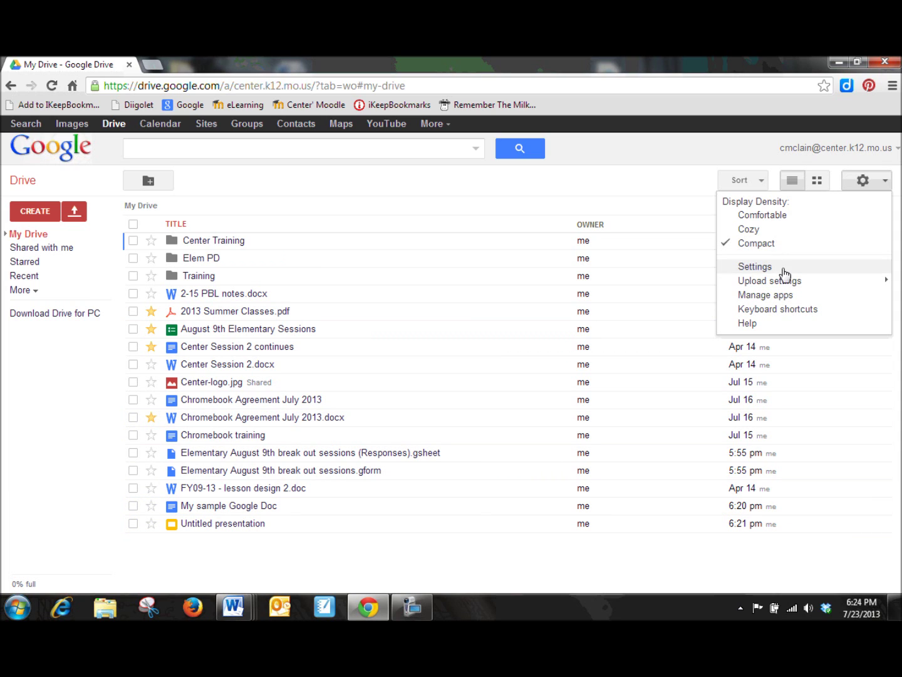
{"action": "mouse_move", "coordinate": [787, 286]}
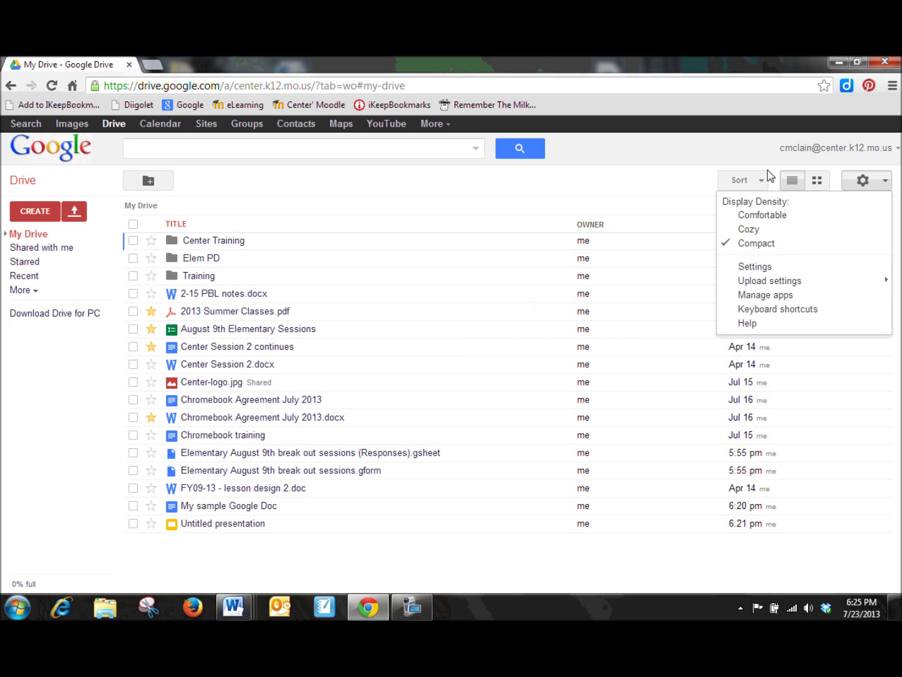
- Preview files as a thumbnail grid, switch back to list view, and sort My Drive by title
{"action": "left_click", "coordinate": [686, 178]}
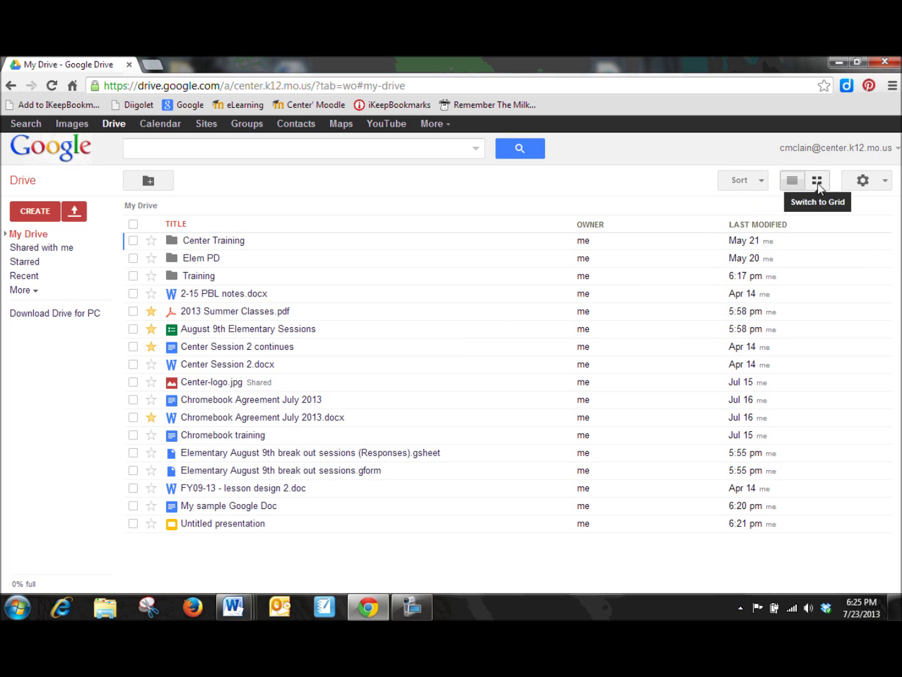
{"action": "left_click", "coordinate": [817, 181]}
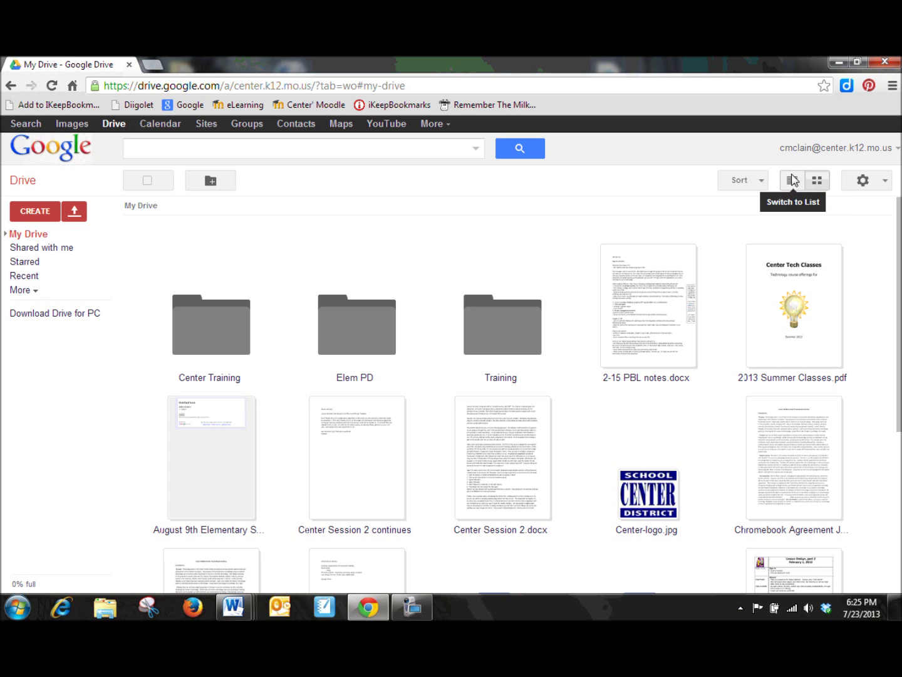
{"action": "left_click", "coordinate": [792, 182]}
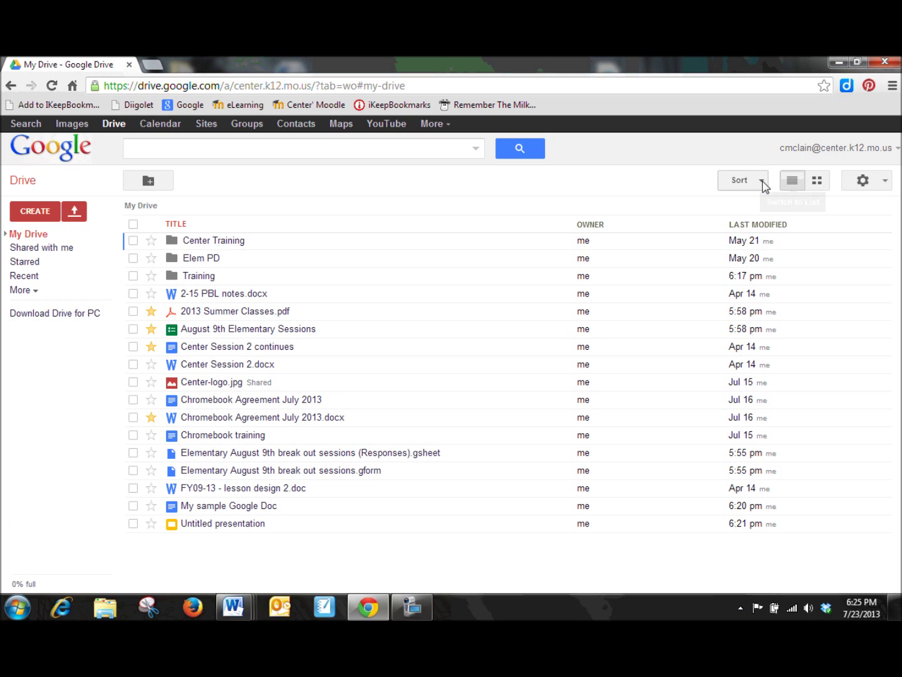
{"action": "left_click", "coordinate": [762, 181]}
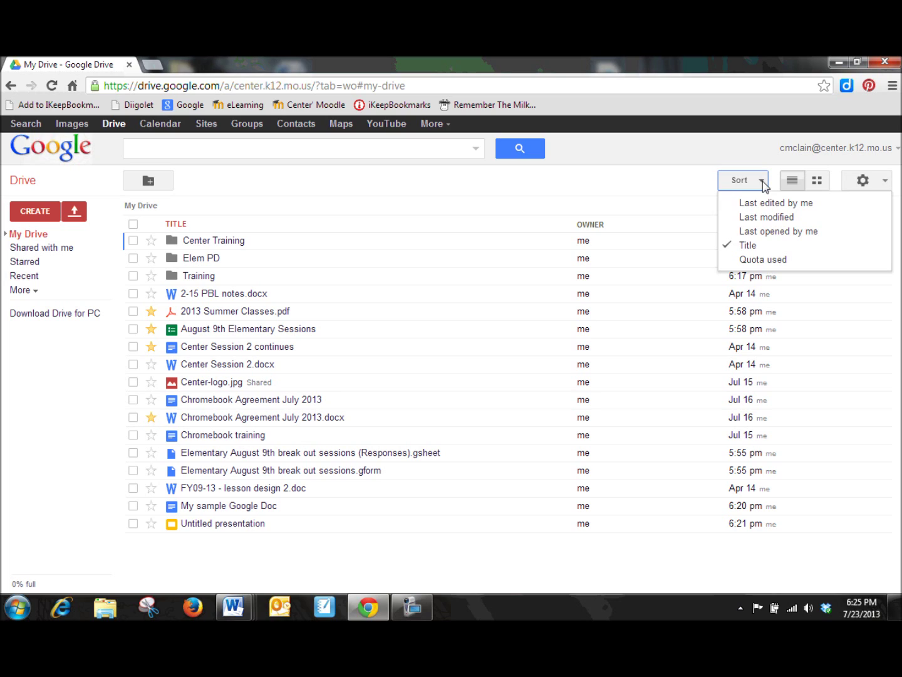
{"action": "left_click", "coordinate": [758, 246]}
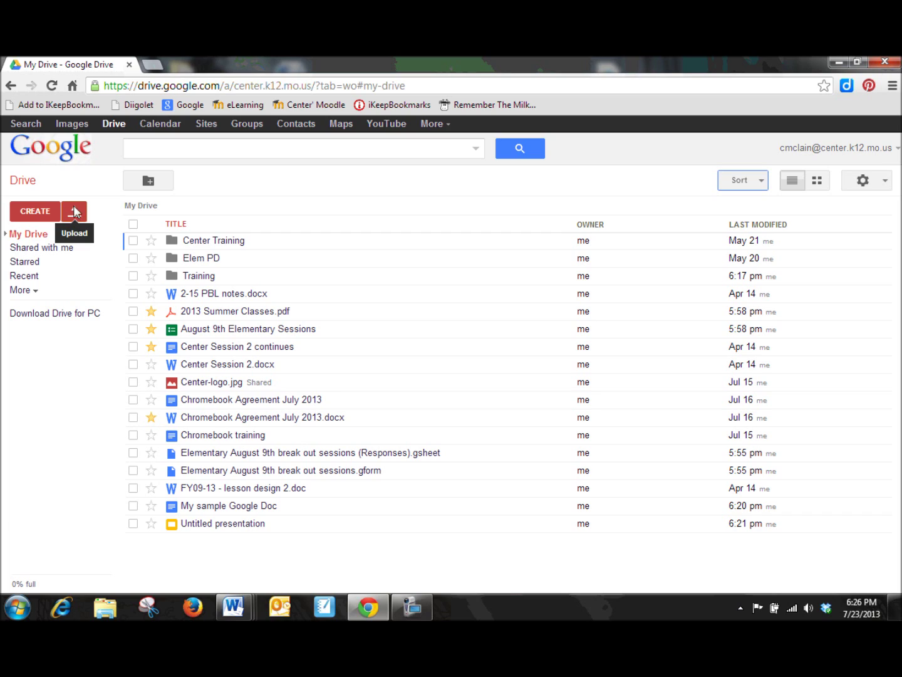
- Start a folder upload and browse Computer to the My Passport (F:) drive
{"action": "left_click", "coordinate": [75, 215]}
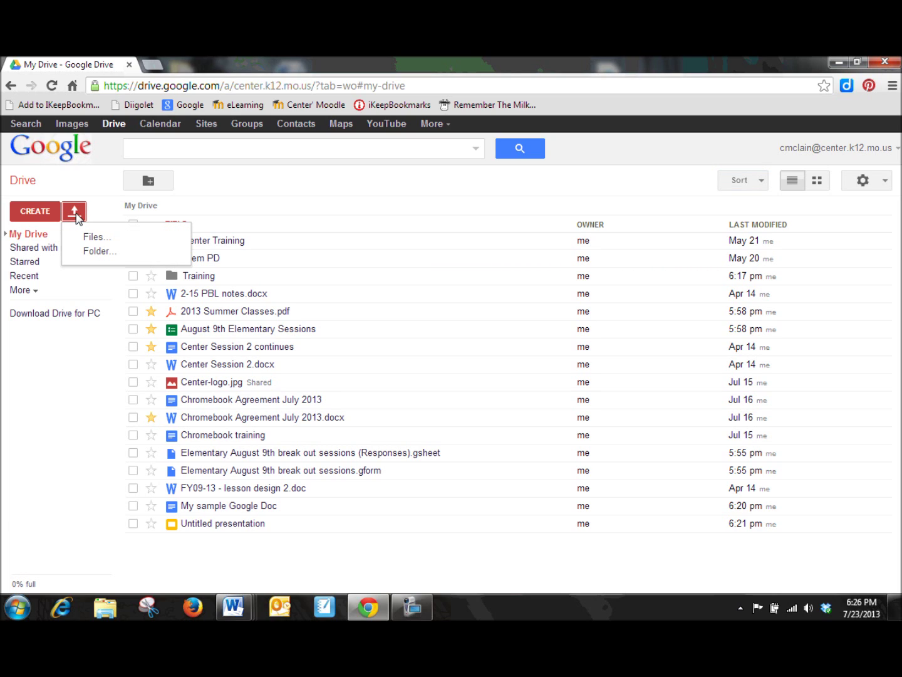
{"action": "left_click", "coordinate": [113, 251]}
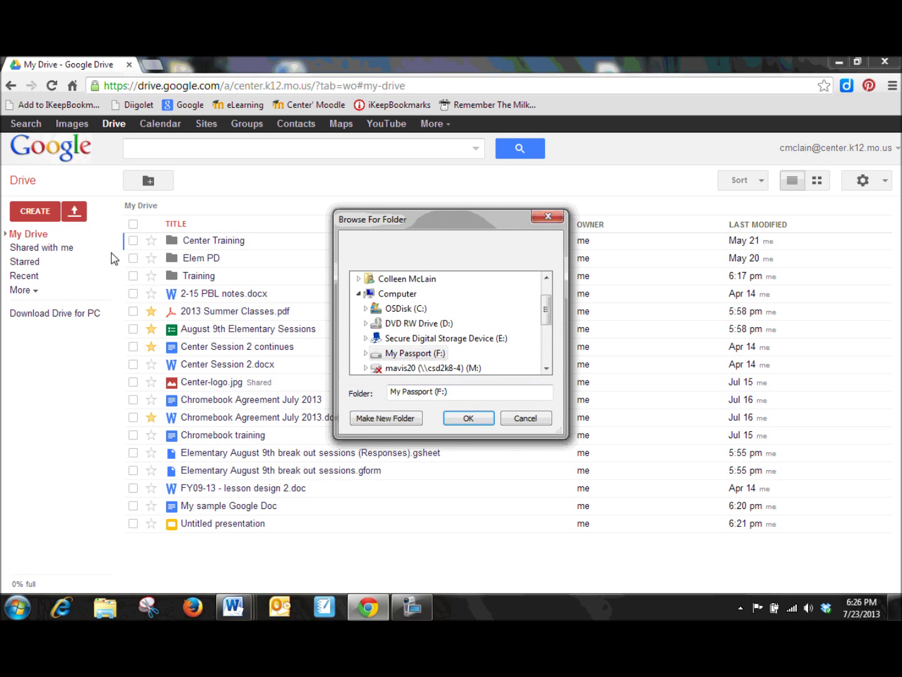
{"action": "left_click", "coordinate": [358, 293]}
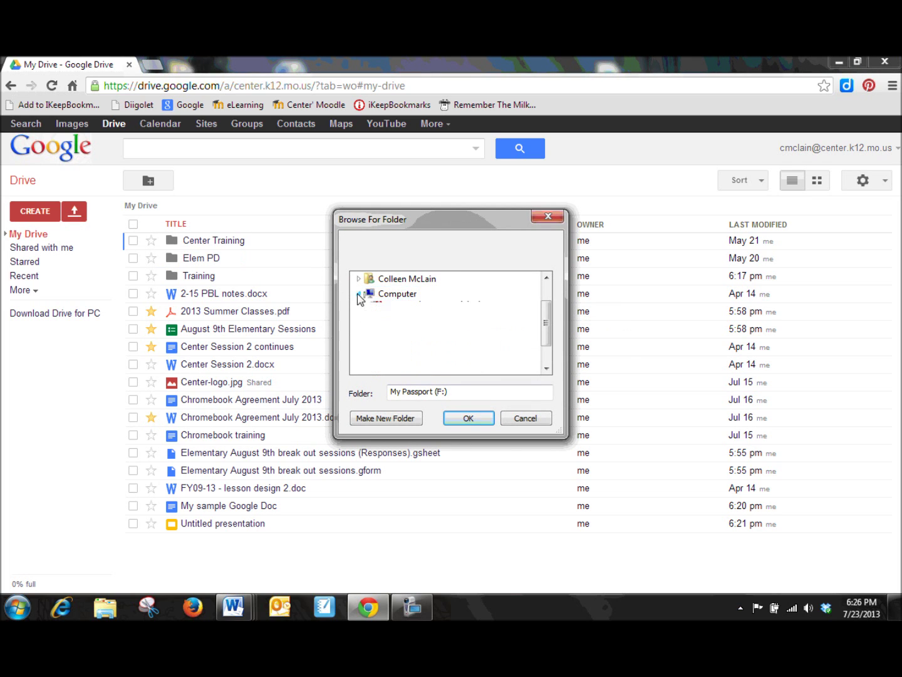
{"action": "mouse_move", "coordinate": [548, 316]}
{"action": "left_mouse_down"}
{"action": "mouse_move", "coordinate": [545, 299]}
{"action": "mouse_move", "coordinate": [549, 341]}
{"action": "mouse_move", "coordinate": [549, 299]}
{"action": "left_mouse_up"}
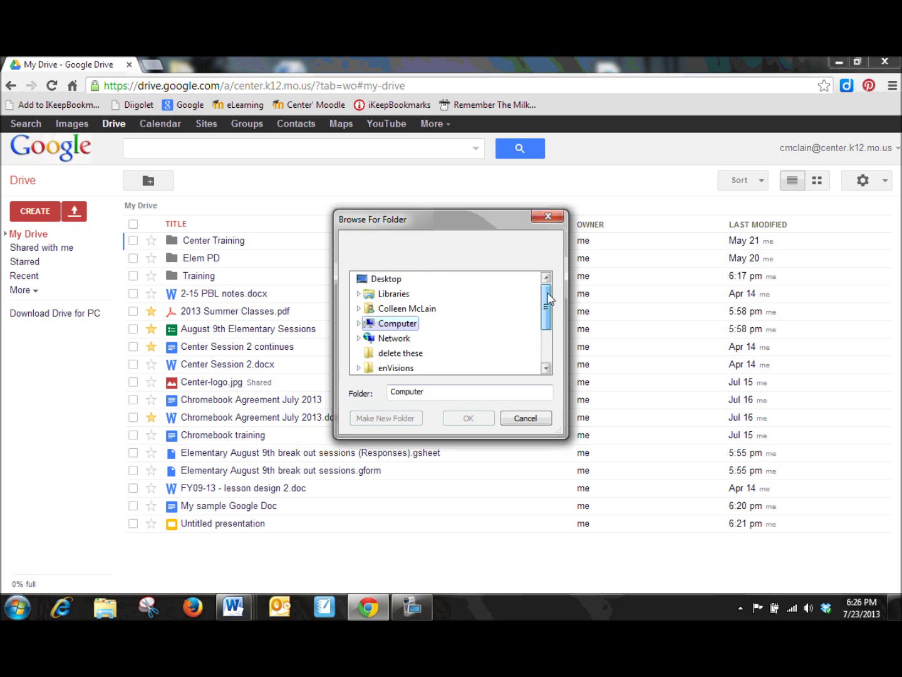
{"action": "left_click", "coordinate": [359, 324]}
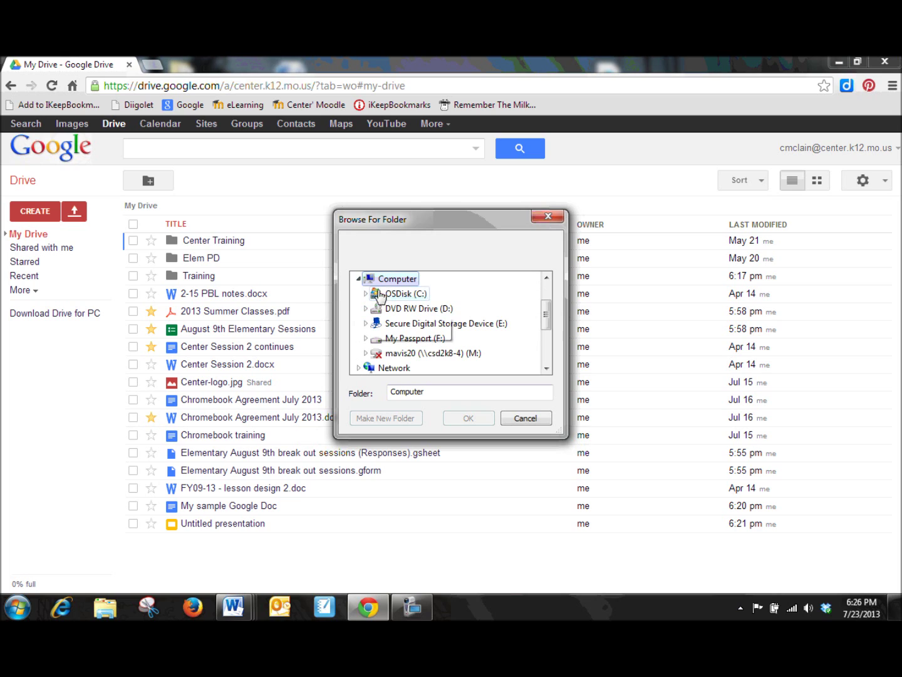
{"action": "left_click", "coordinate": [399, 341]}
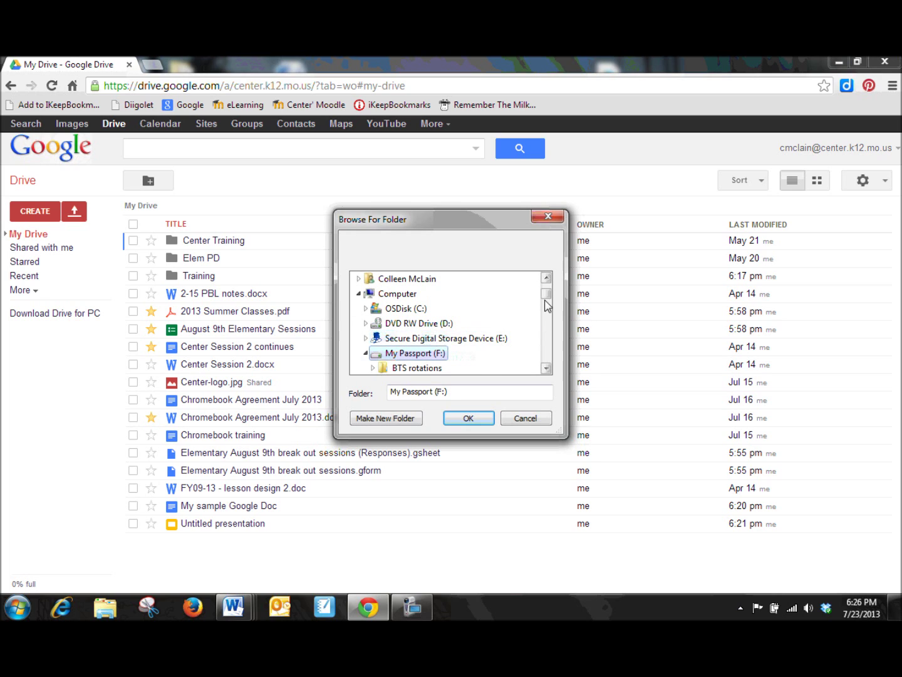
- Select the Tech classes 2012-2013 folder and confirm it for upload
{"action": "left_click", "coordinate": [546, 368]}
{"action": "left_click", "coordinate": [546, 369]}
{"action": "left_click", "coordinate": [546, 369]}
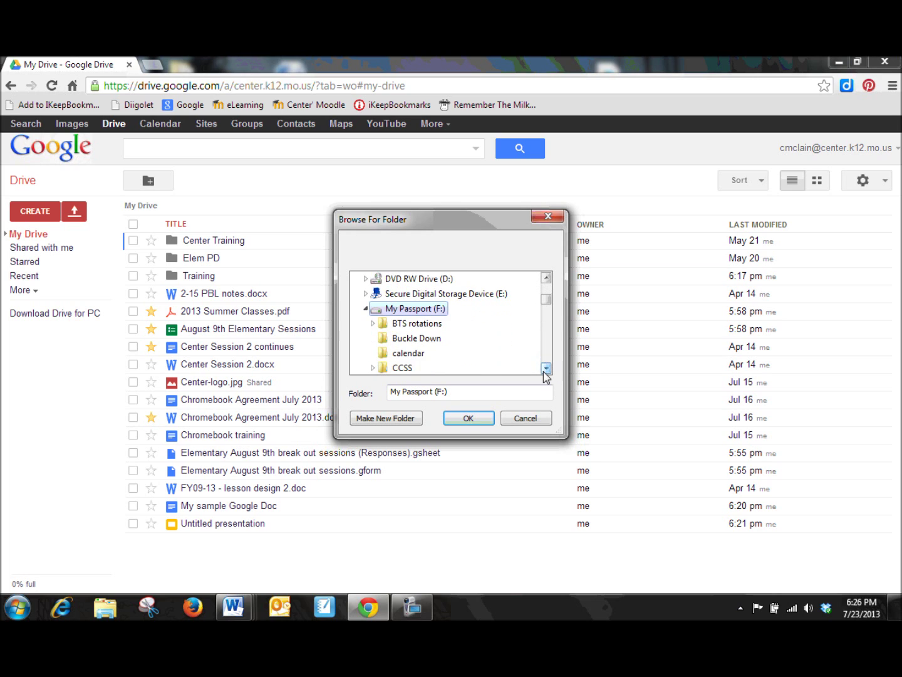
{"action": "left_click", "coordinate": [547, 368]}
{"action": "left_click", "coordinate": [546, 369]}
{"action": "left_click", "coordinate": [546, 369]}
{"action": "double_click", "coordinate": [546, 368]}
{"action": "left_click", "coordinate": [546, 369]}
{"action": "left_click", "coordinate": [546, 368]}
{"action": "left_click", "coordinate": [546, 369]}
{"action": "left_click", "coordinate": [546, 369]}
{"action": "left_click", "coordinate": [546, 369]}
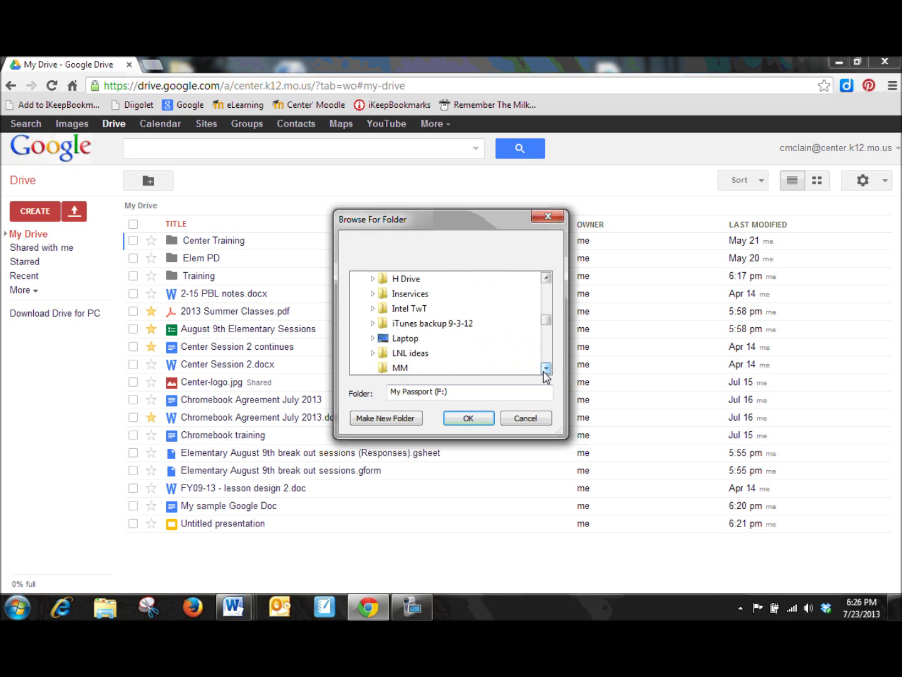
{"action": "left_click", "coordinate": [546, 369]}
{"action": "left_click", "coordinate": [546, 368]}
{"action": "left_click", "coordinate": [546, 369]}
{"action": "left_click", "coordinate": [546, 369]}
{"action": "left_click", "coordinate": [546, 369]}
{"action": "left_click", "coordinate": [546, 369]}
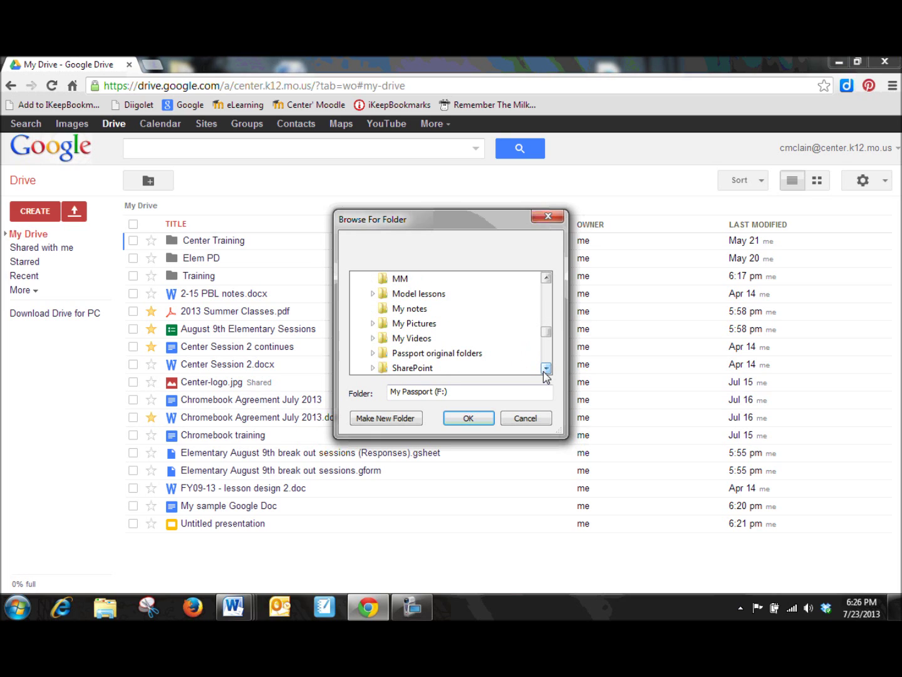
{"action": "left_click", "coordinate": [546, 368]}
{"action": "left_click", "coordinate": [546, 369]}
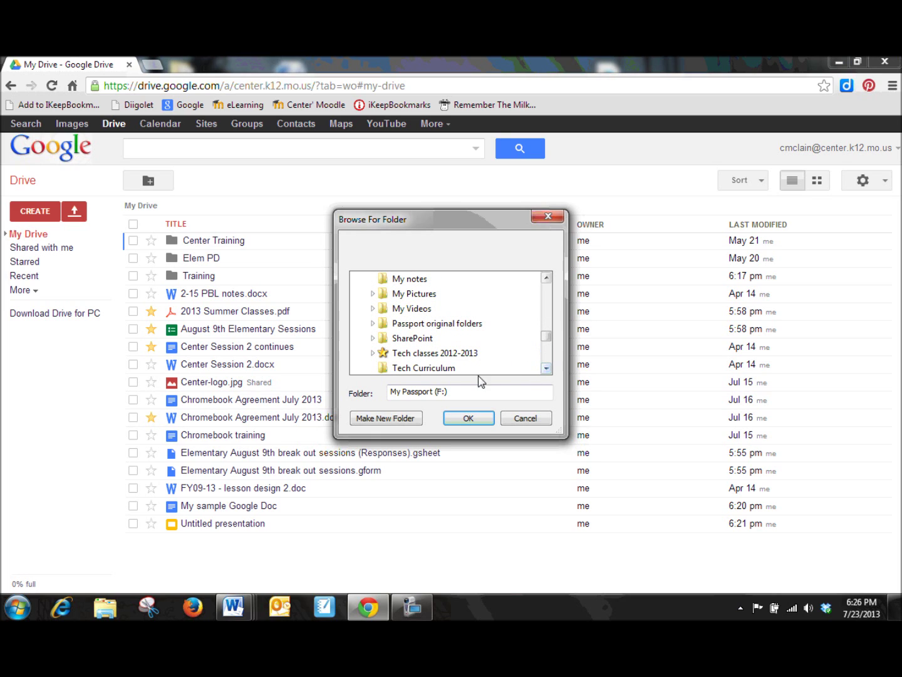
{"action": "left_click", "coordinate": [373, 352]}
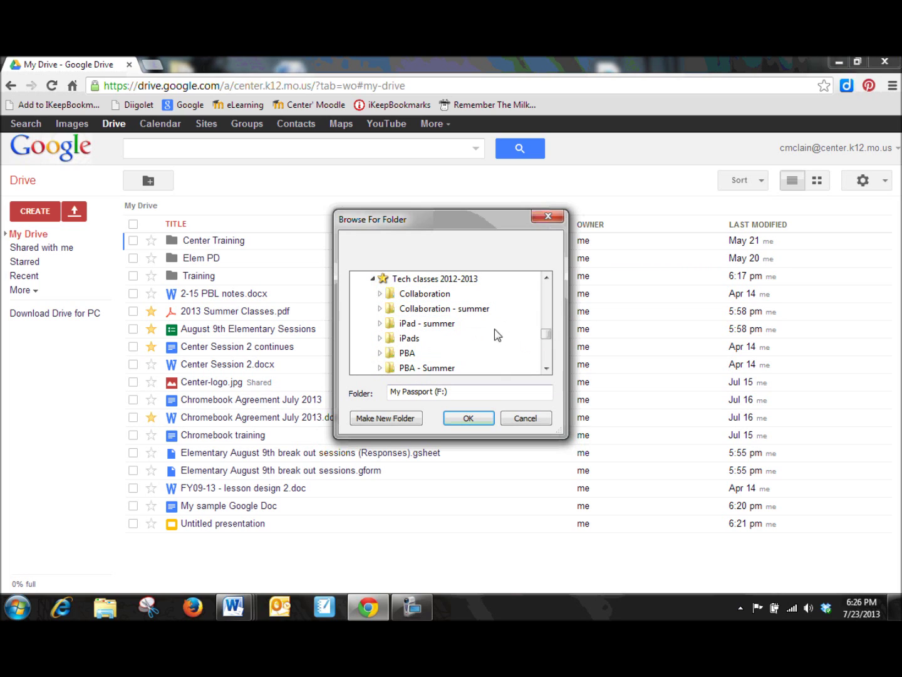
{"action": "left_click", "coordinate": [545, 368]}
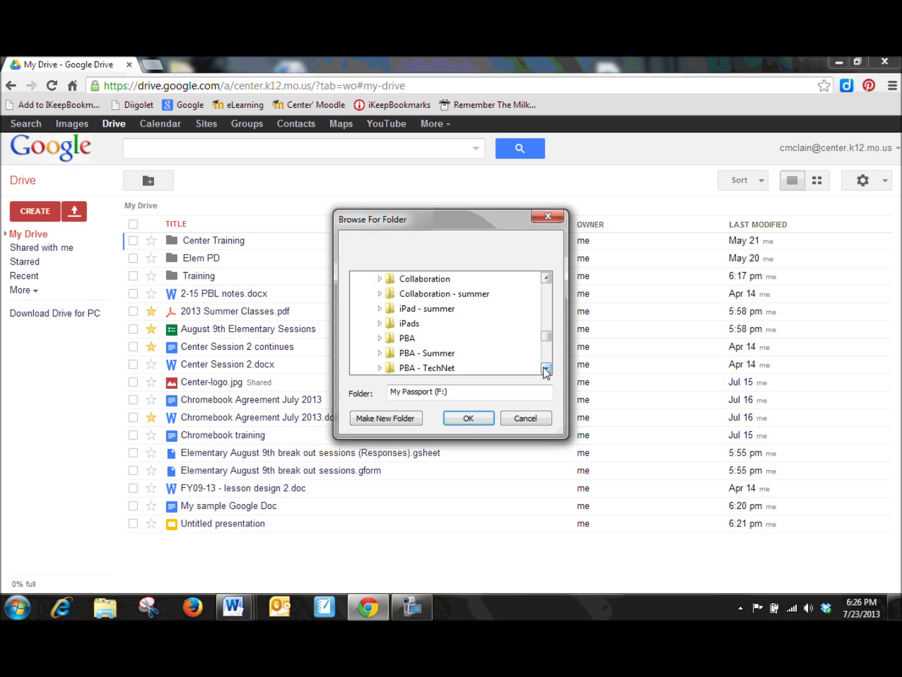
{"action": "left_click", "coordinate": [546, 369]}
{"action": "left_click", "coordinate": [545, 368]}
{"action": "left_click", "coordinate": [546, 278]}
{"action": "left_click", "coordinate": [546, 278]}
{"action": "left_click", "coordinate": [546, 278]}
{"action": "left_click", "coordinate": [545, 278]}
{"action": "left_click", "coordinate": [442, 295]}
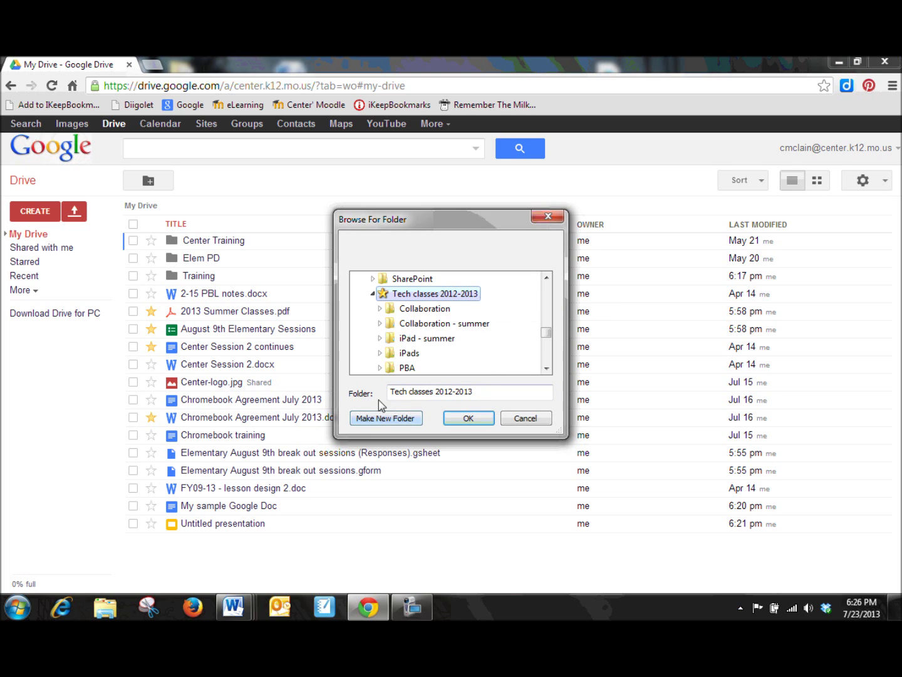
{"action": "left_click", "coordinate": [465, 418]}
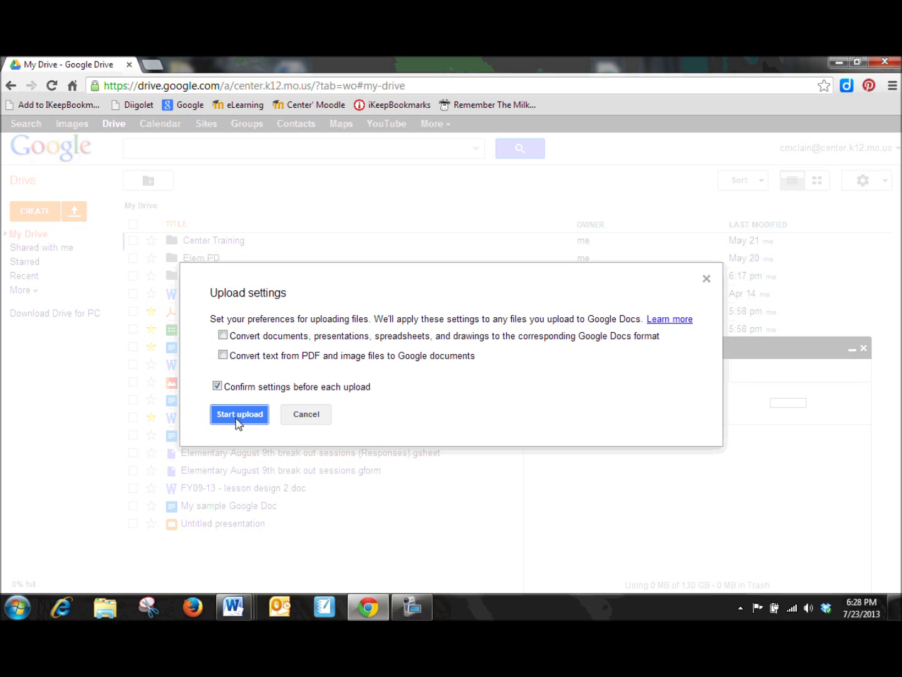
- Tick the document conversion option, then cancel the Tech classes 2012-2013 folder upload
{"action": "left_click", "coordinate": [223, 335]}
{"action": "left_click", "coordinate": [307, 414]}
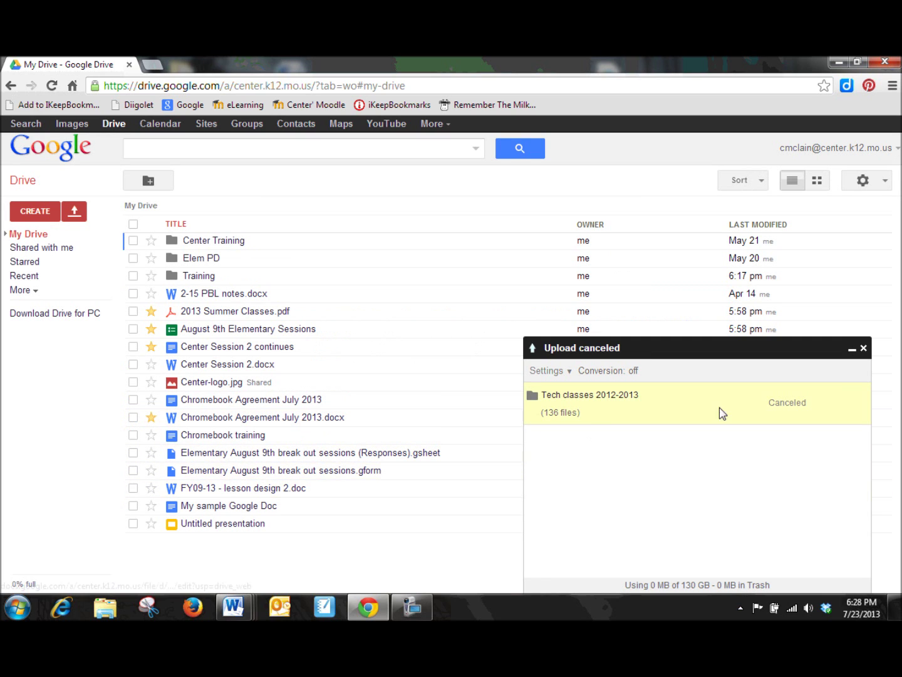
- Close the 'Upload canceled' panel to reveal the full My Drive list
{"action": "left_click", "coordinate": [863, 347]}
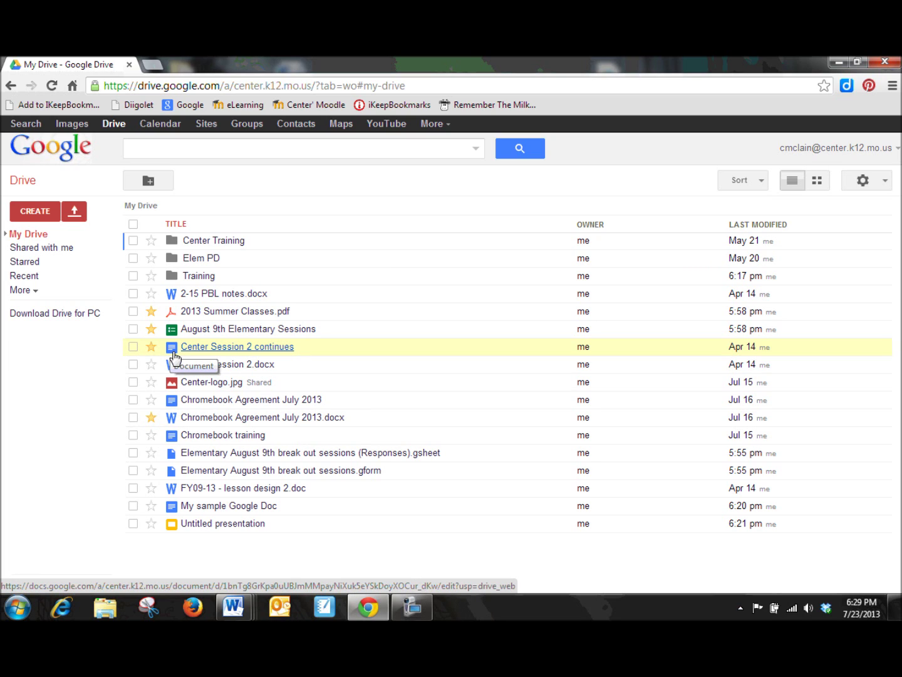
- Use the CREATE menu to make a new blank Google Document
{"action": "left_click", "coordinate": [39, 216]}
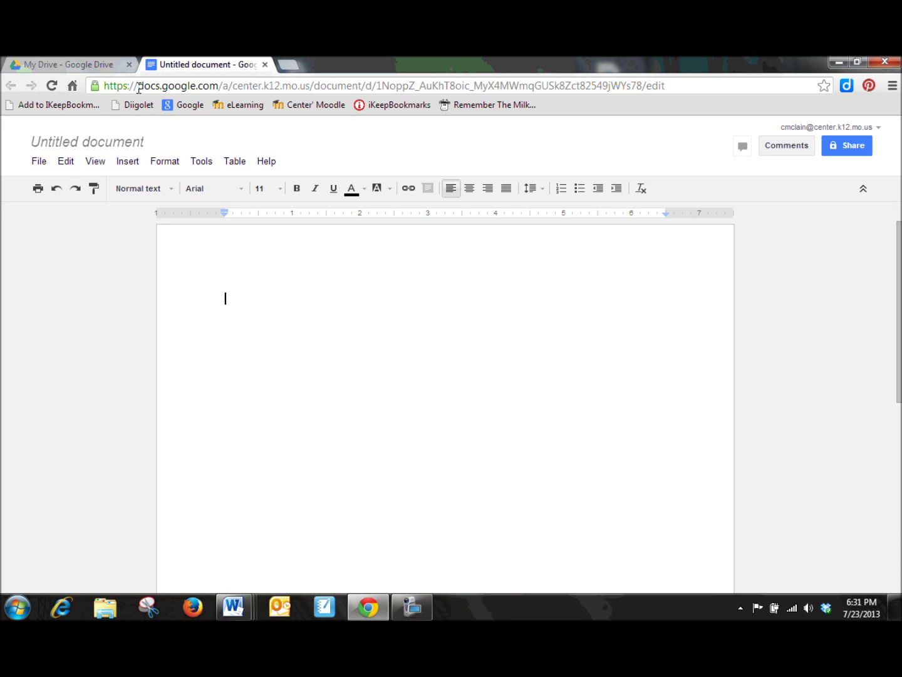
- Type 'This is my sample Google Doc.' on the first line and select it for formatting
{"action": "left_click", "coordinate": [672, 84]}
{"action": "left_click_drag", "start_coordinate": [671, 85], "coordinate": [67, 89]}
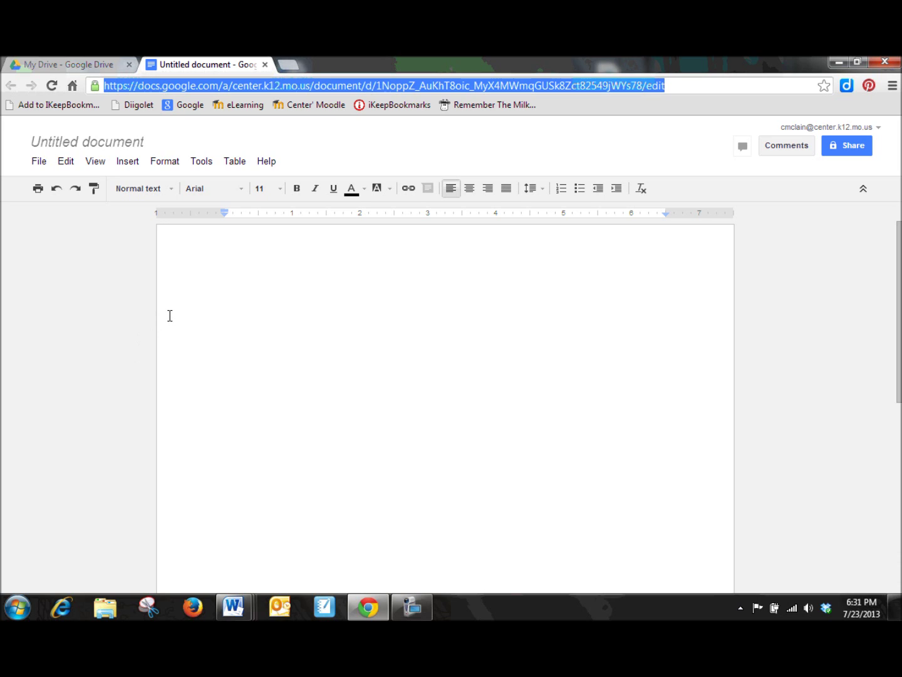
{"action": "left_click", "coordinate": [284, 341]}
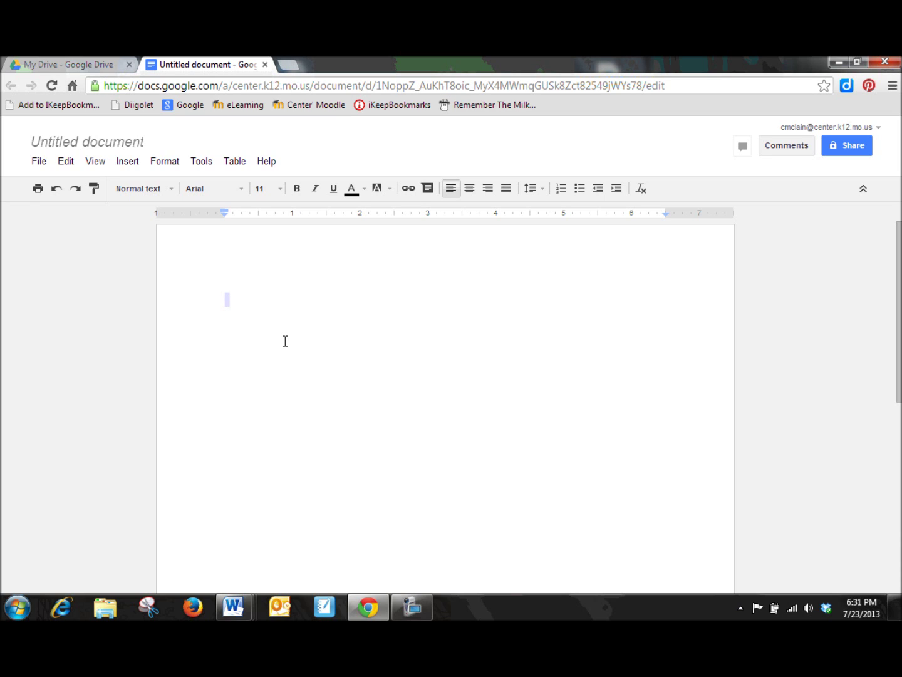
{"action": "type", "text": "This is my sam"}
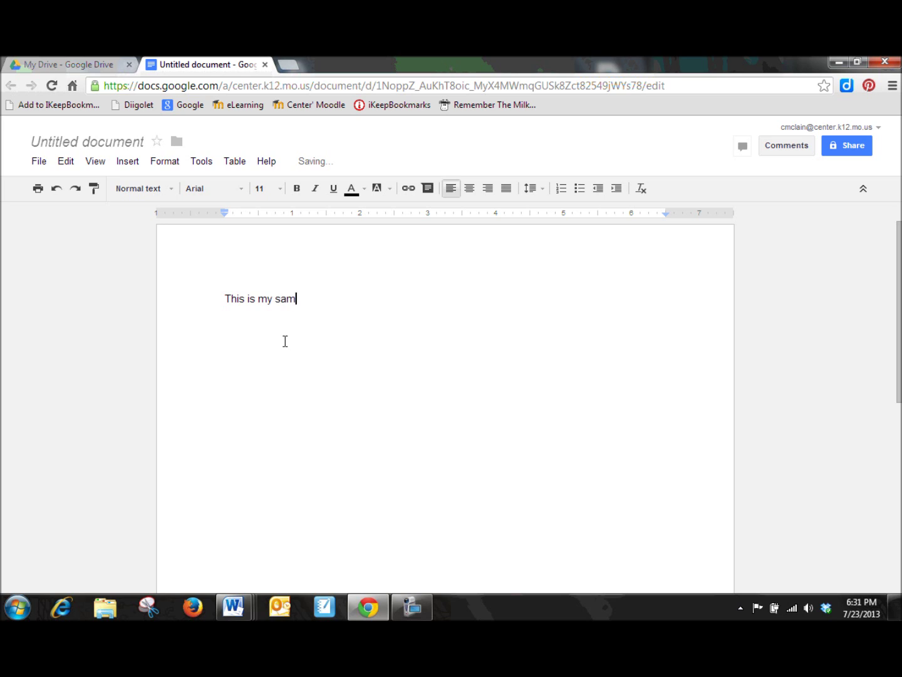
{"action": "type", "text": "ple Google Doc."}
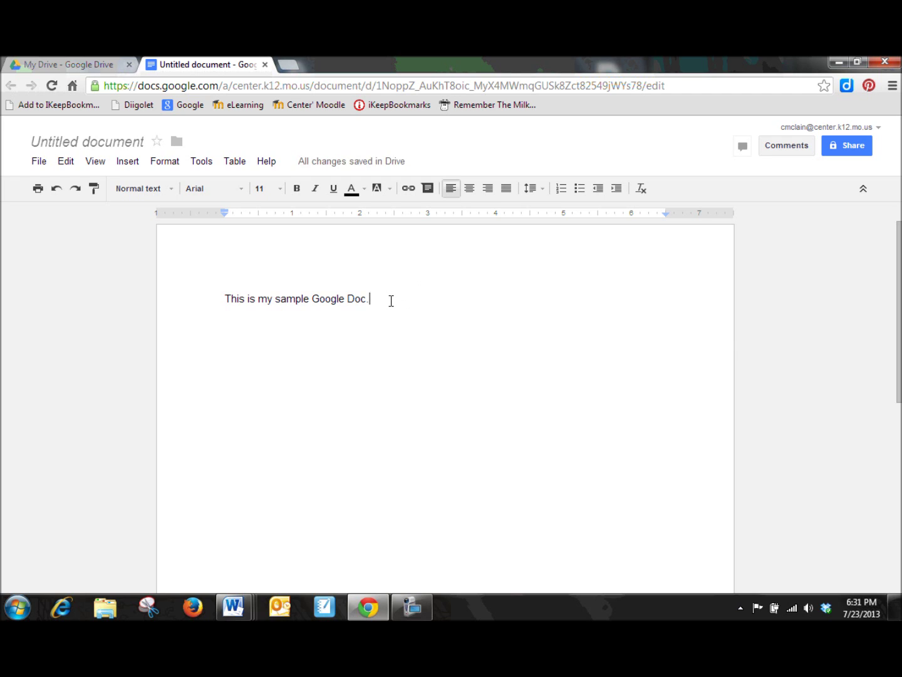
{"action": "key", "text": "Return"}
{"action": "left_click_drag", "start_coordinate": [389, 300], "coordinate": [205, 298]}
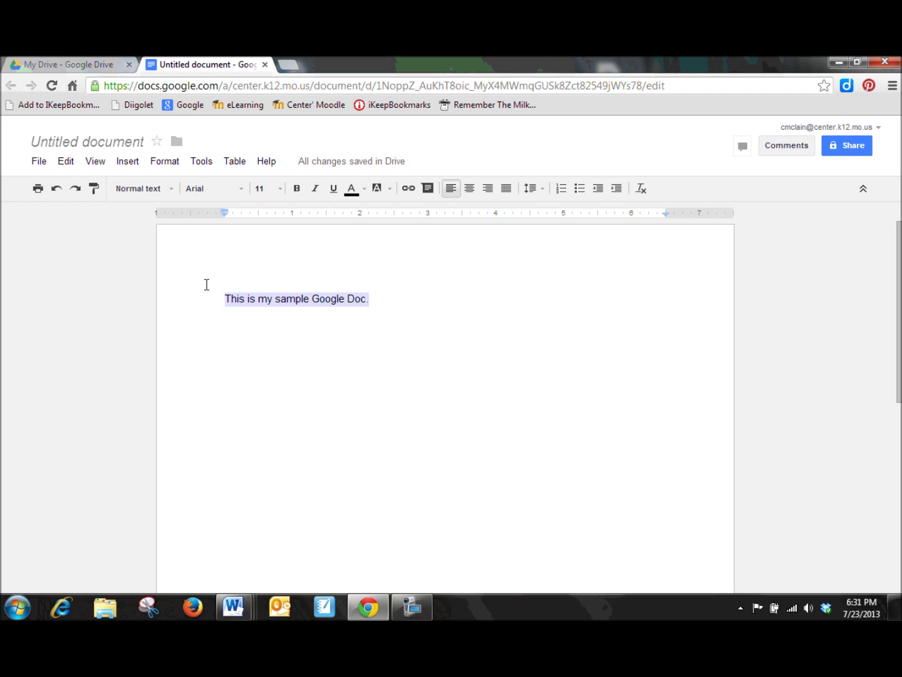
{"action": "left_click", "coordinate": [239, 189]}
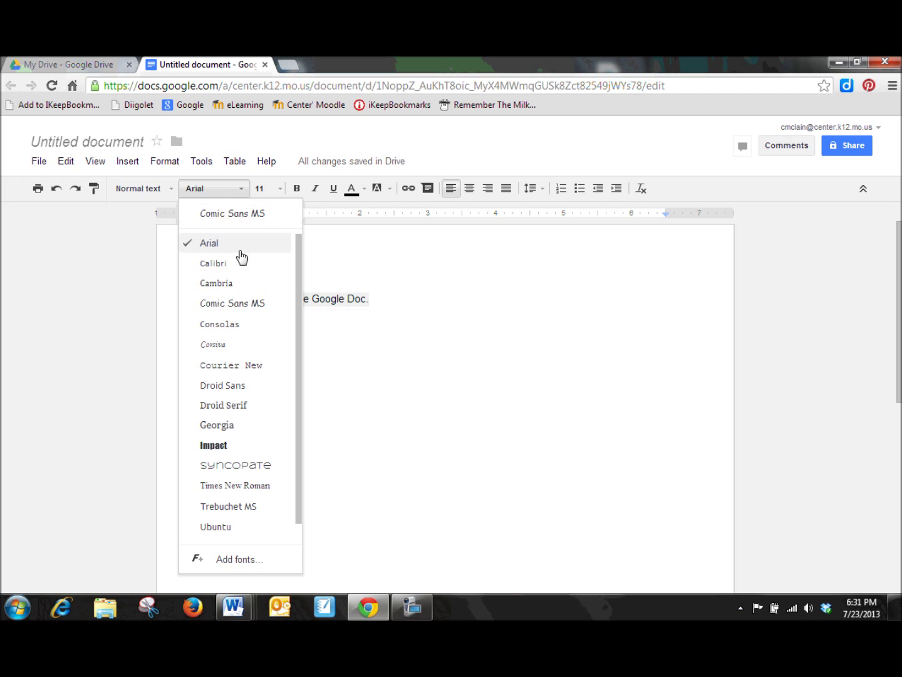
- Set the sample sentence in Consolas at size 14
{"action": "left_click", "coordinate": [245, 327]}
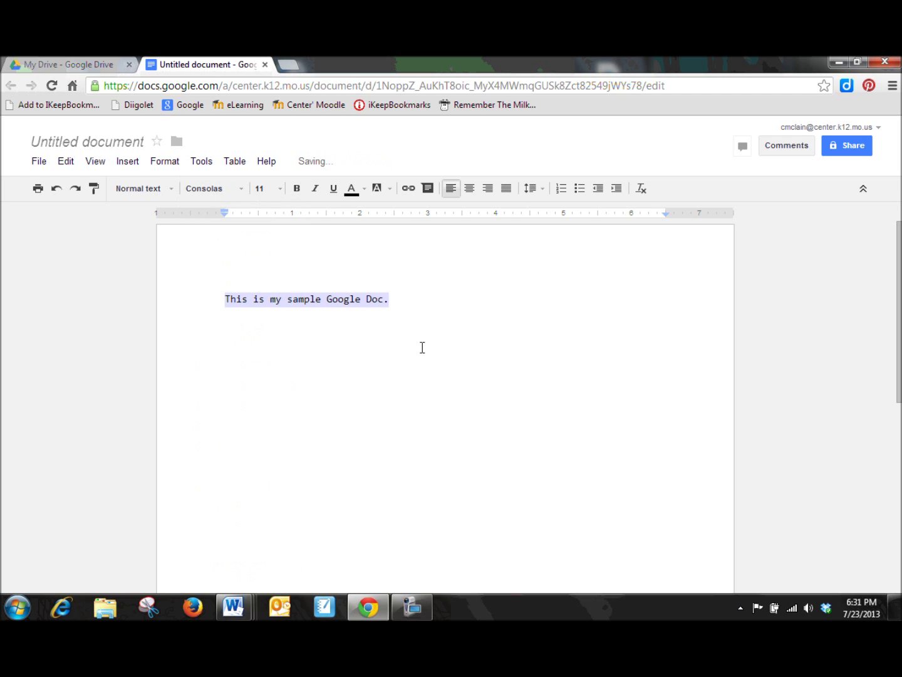
{"action": "left_click", "coordinate": [279, 189]}
{"action": "left_click", "coordinate": [278, 311]}
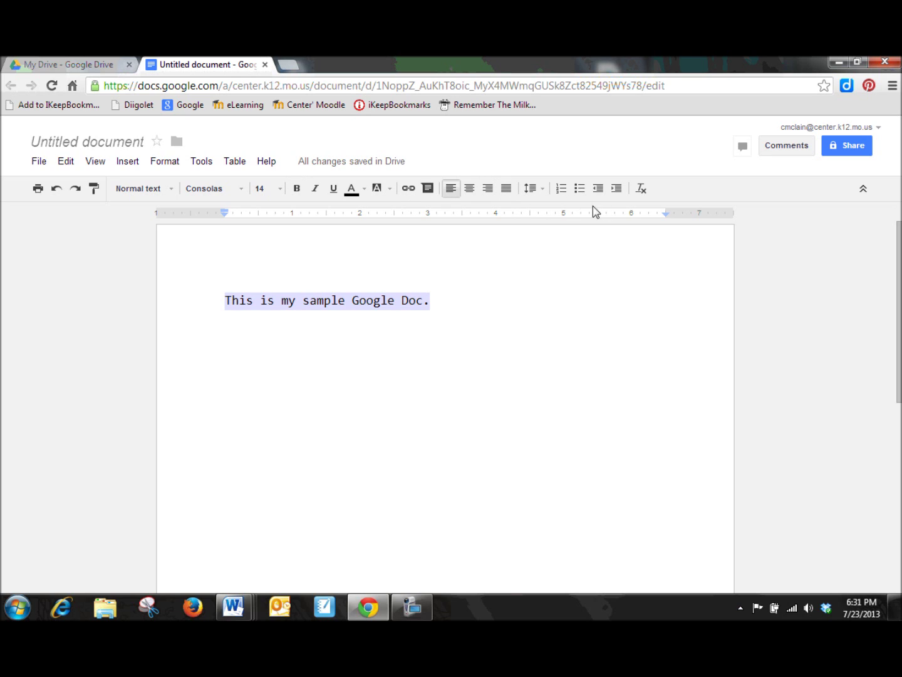
- Insert a 3-column, 4-row table on the line below the sentence
{"action": "left_click", "coordinate": [463, 366]}
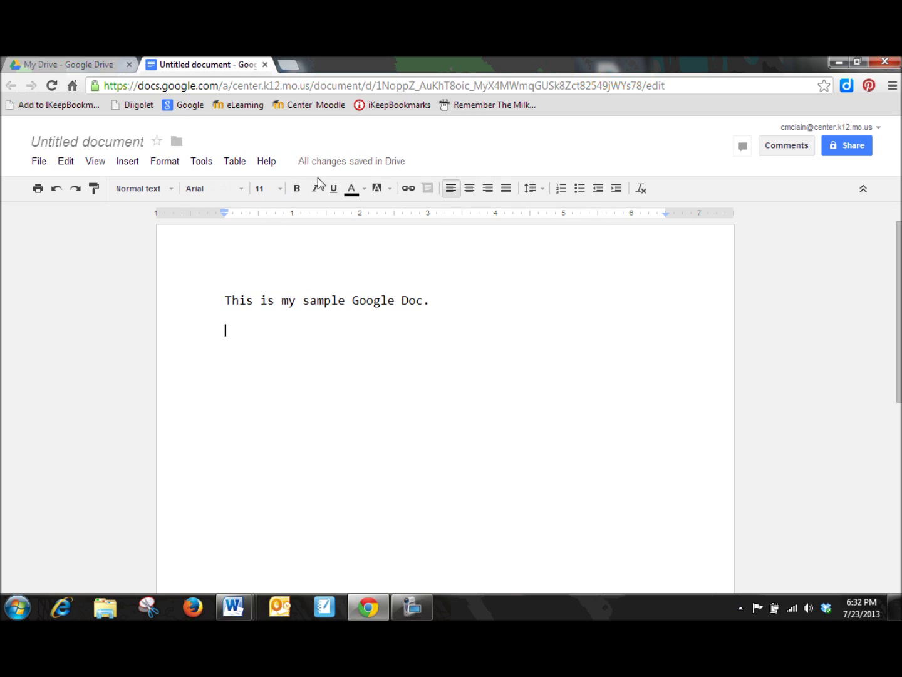
{"action": "left_click", "coordinate": [238, 165]}
{"action": "mouse_move", "coordinate": [250, 187]}
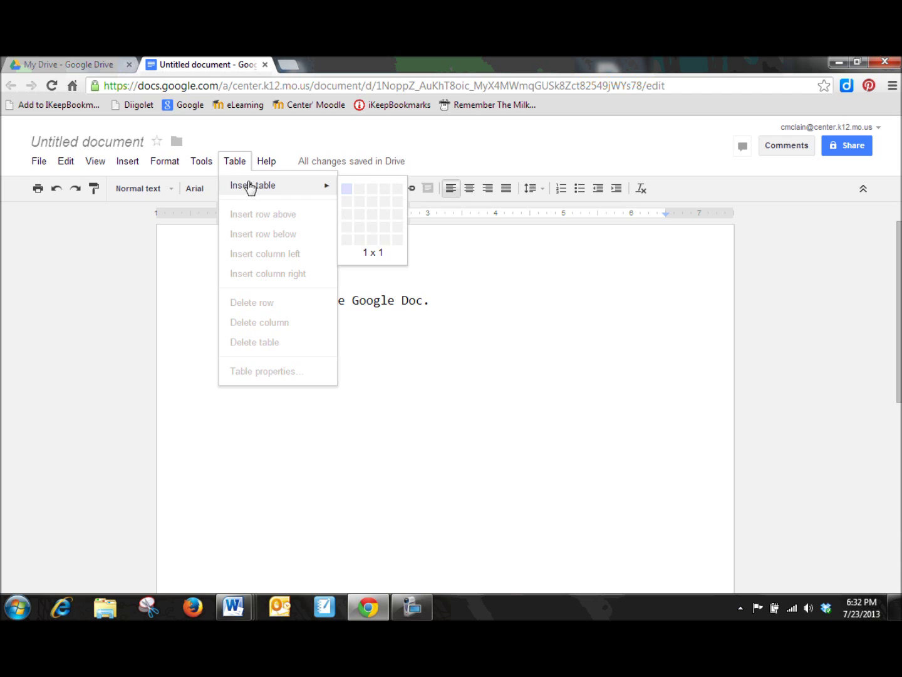
{"action": "left_click", "coordinate": [372, 225]}
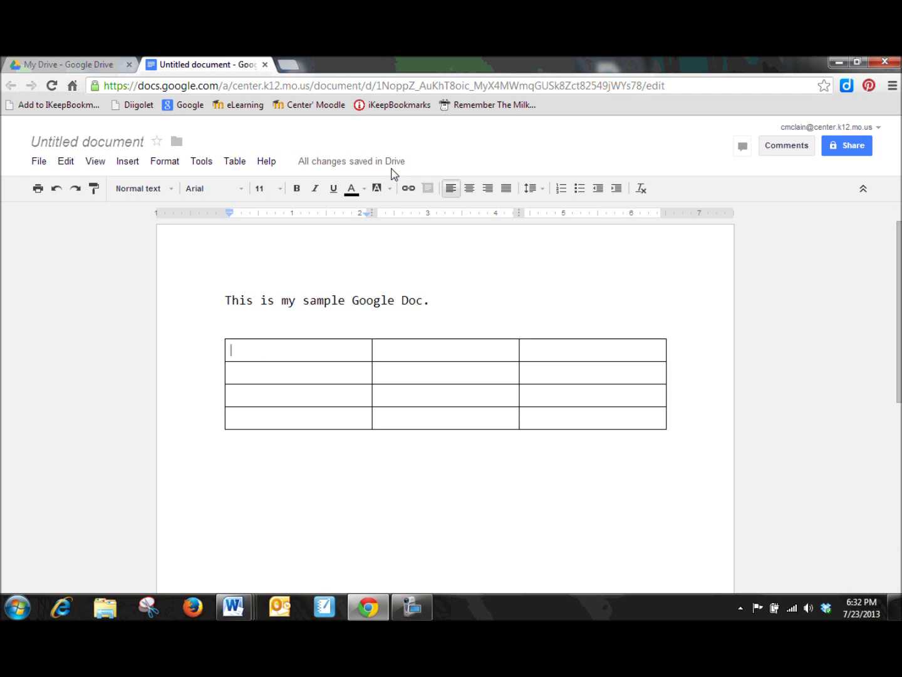
- Close the finished Untitled document without using the File menu and return to My Drive
{"action": "left_click", "coordinate": [264, 65]}
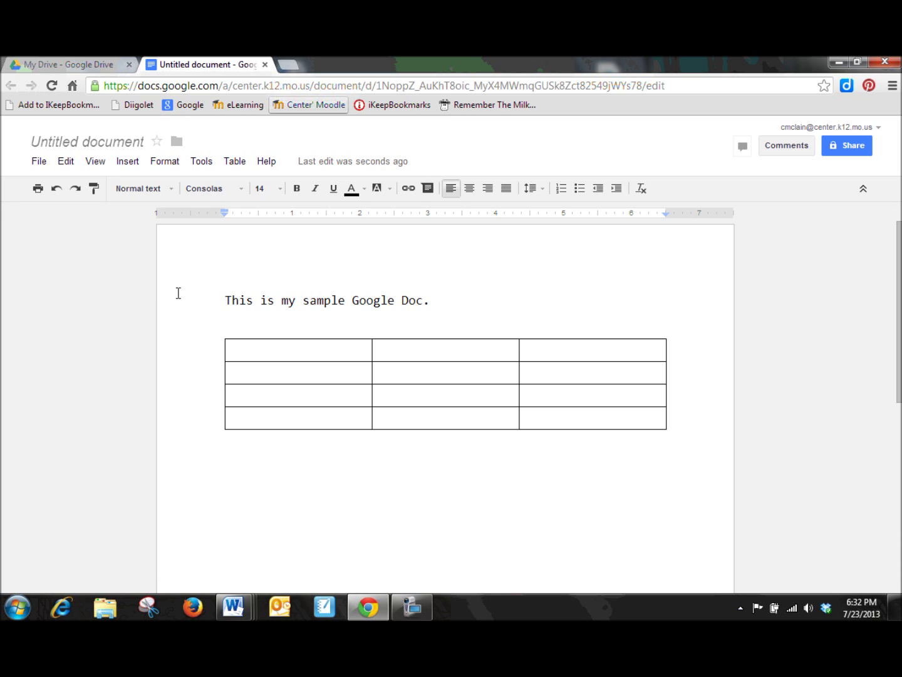
{"action": "left_click", "coordinate": [42, 166]}
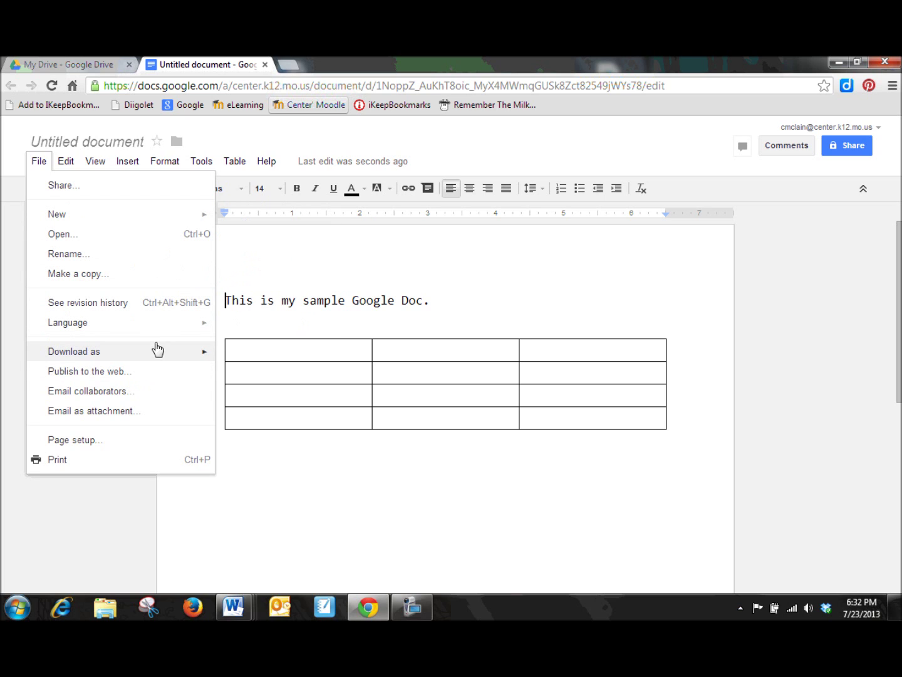
{"action": "left_click", "coordinate": [324, 523]}
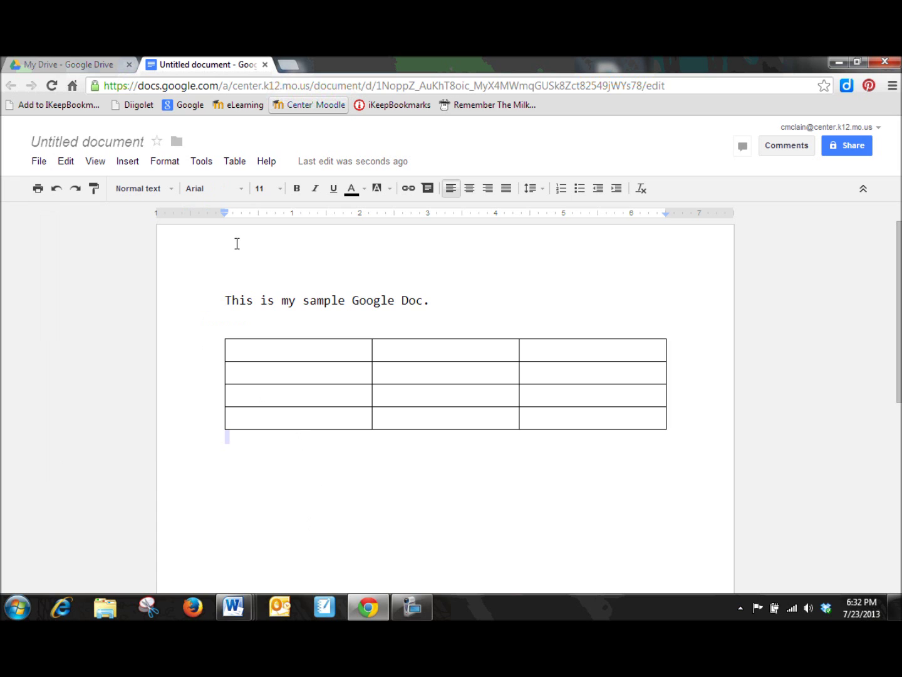
{"action": "left_click", "coordinate": [265, 65]}
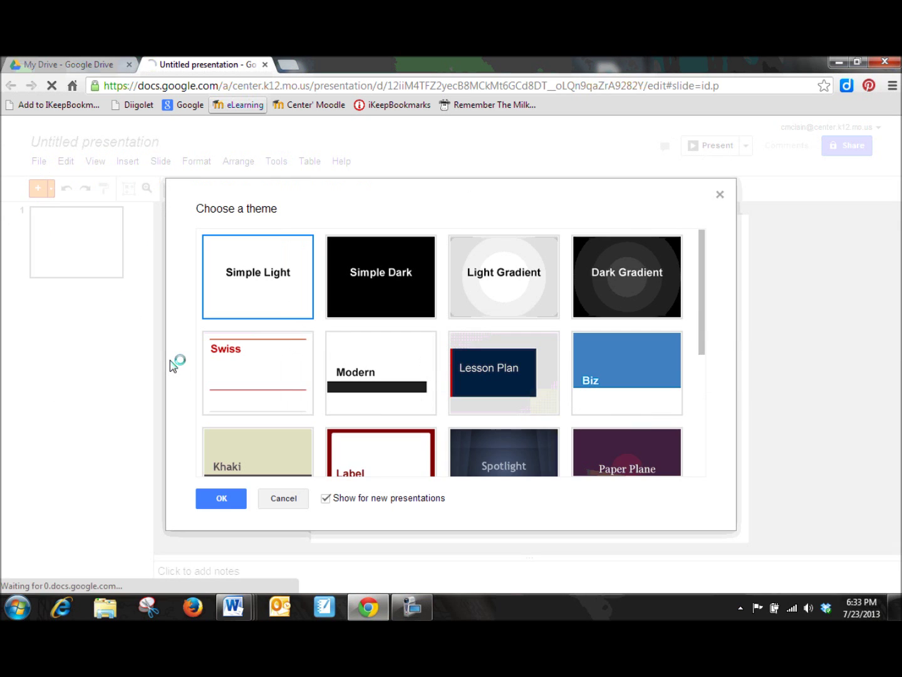
- Apply the Lesson Plan theme, insert a new second slide, and switch back to My Drive
{"action": "left_click", "coordinate": [474, 384]}
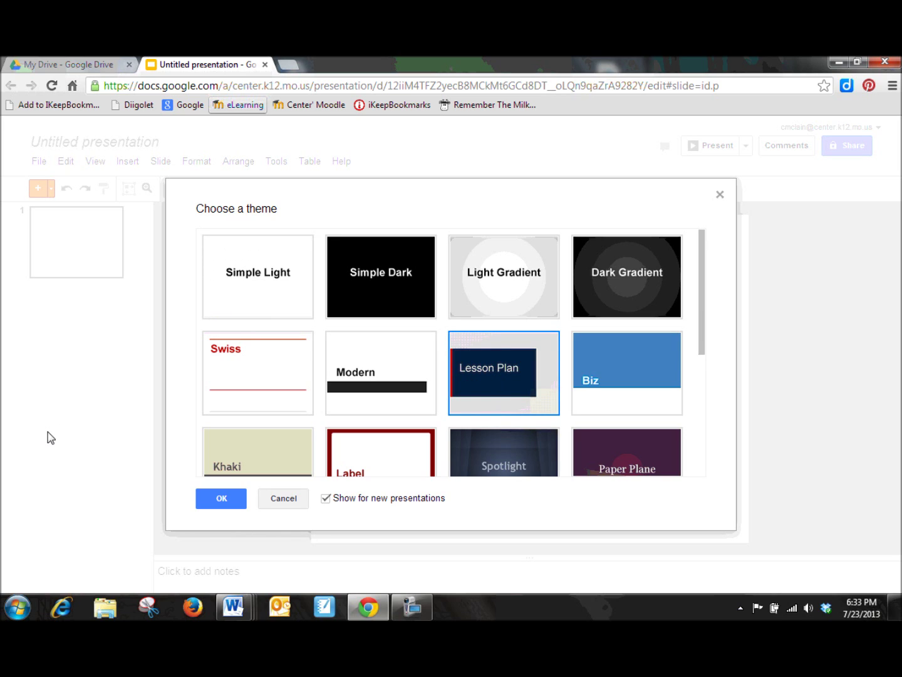
{"action": "left_click", "coordinate": [219, 504]}
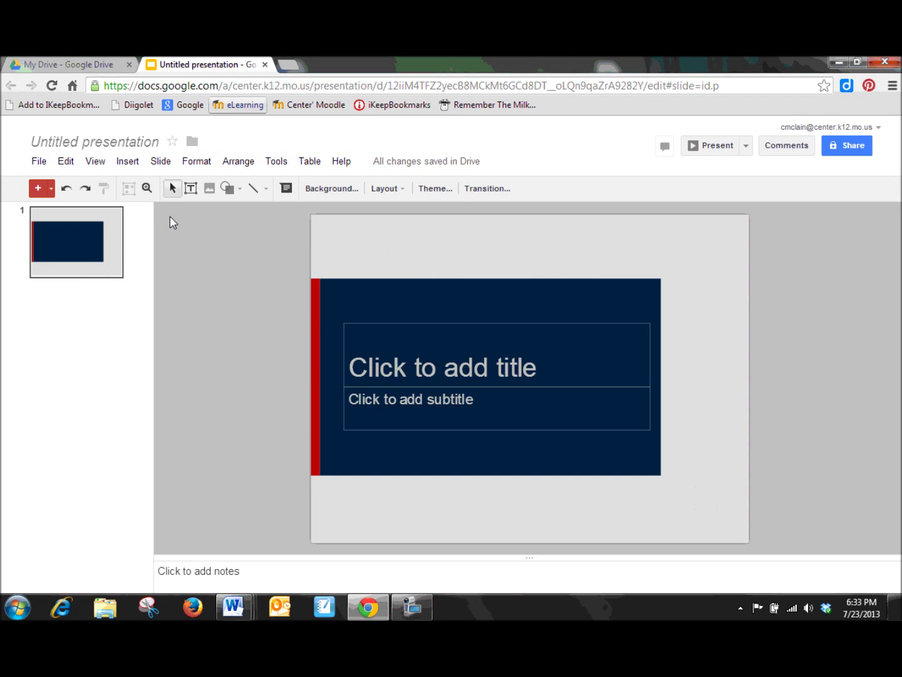
{"action": "left_click", "coordinate": [130, 164]}
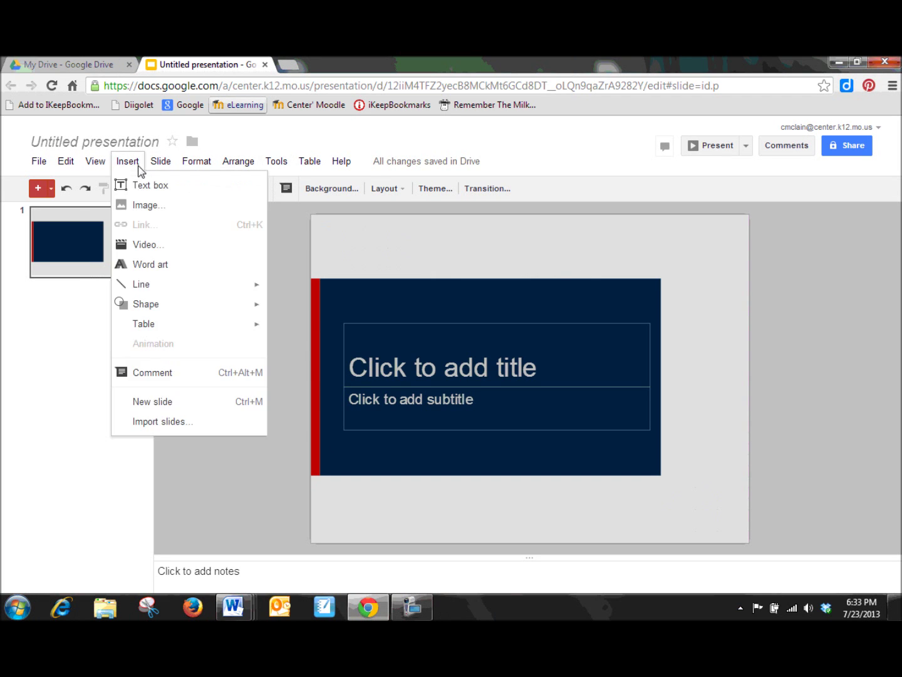
{"action": "left_click", "coordinate": [173, 404]}
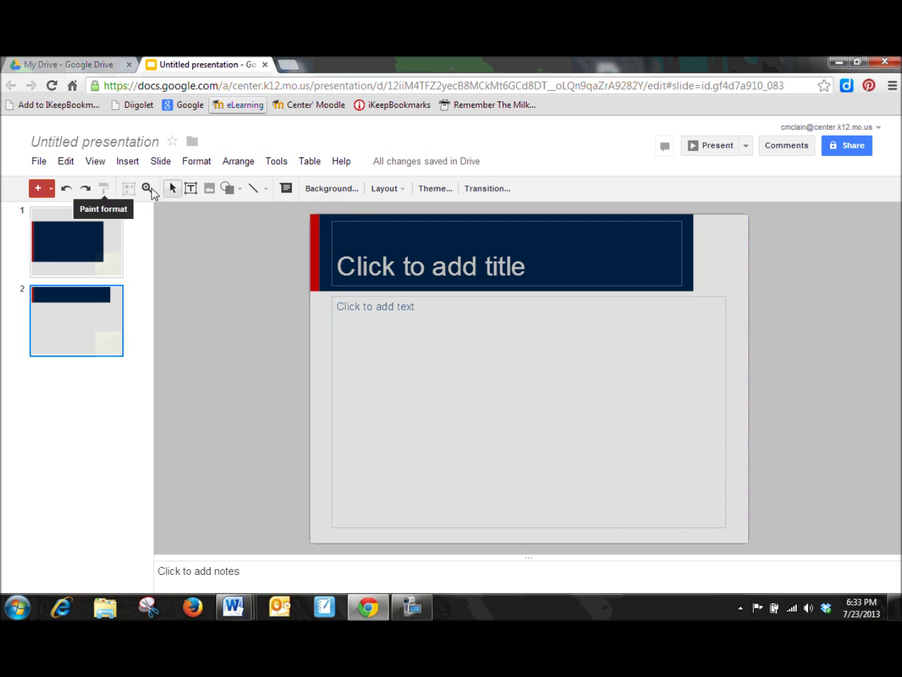
{"action": "left_click", "coordinate": [110, 67]}
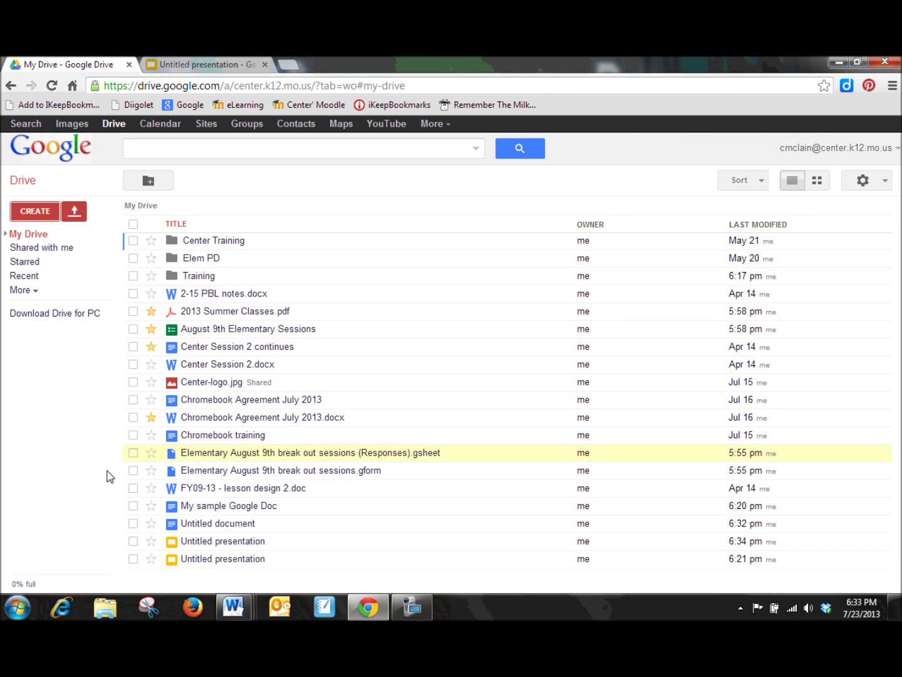